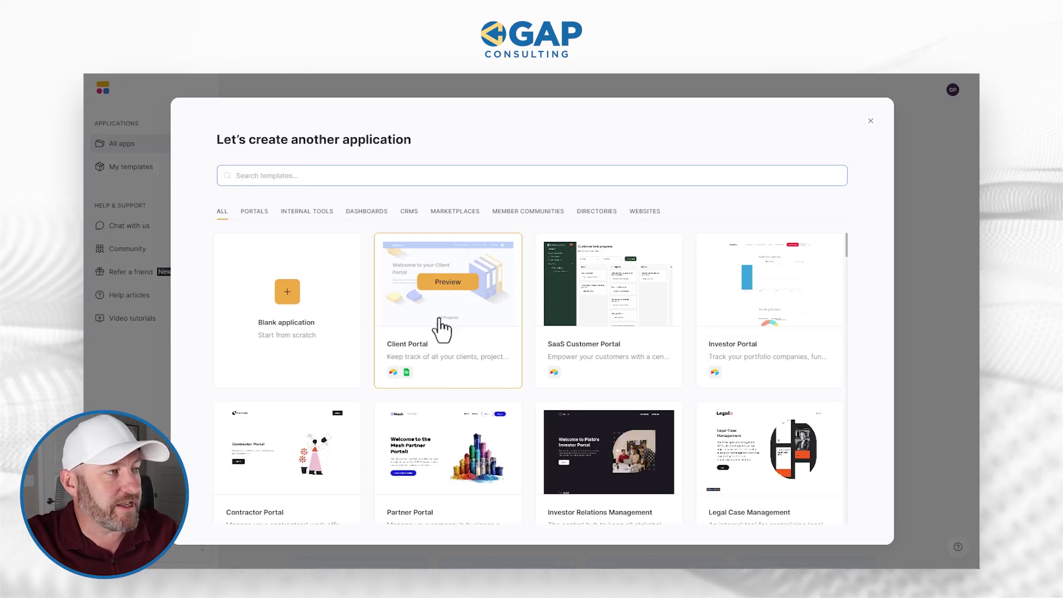
Create an application from the Client Portal template, using the existing Google Sheets account as its data source
click(435, 285)
scroll(426, 354, down, 1)
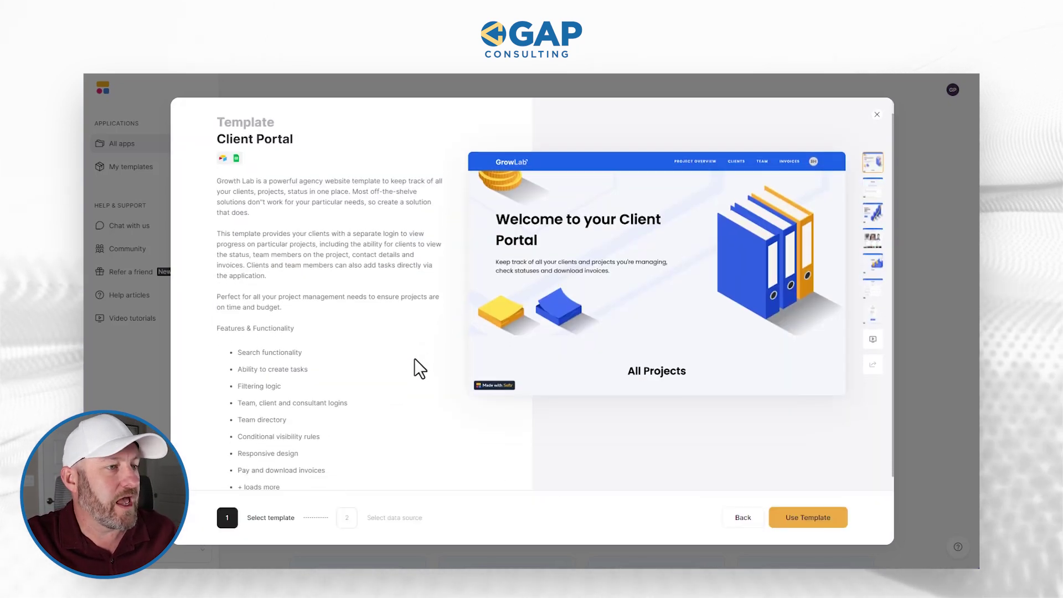
click(825, 521)
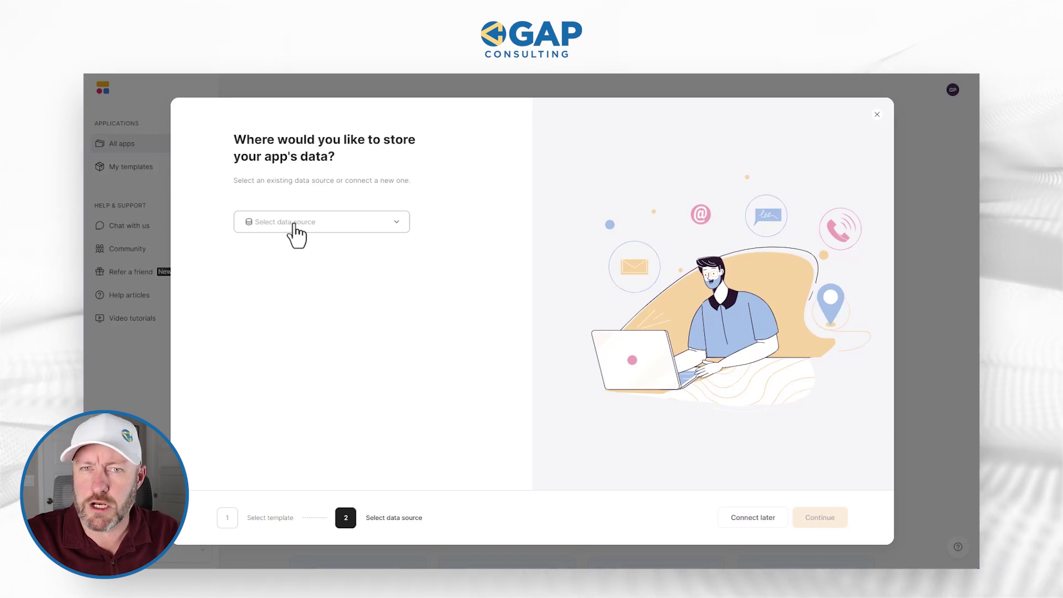
click(296, 235)
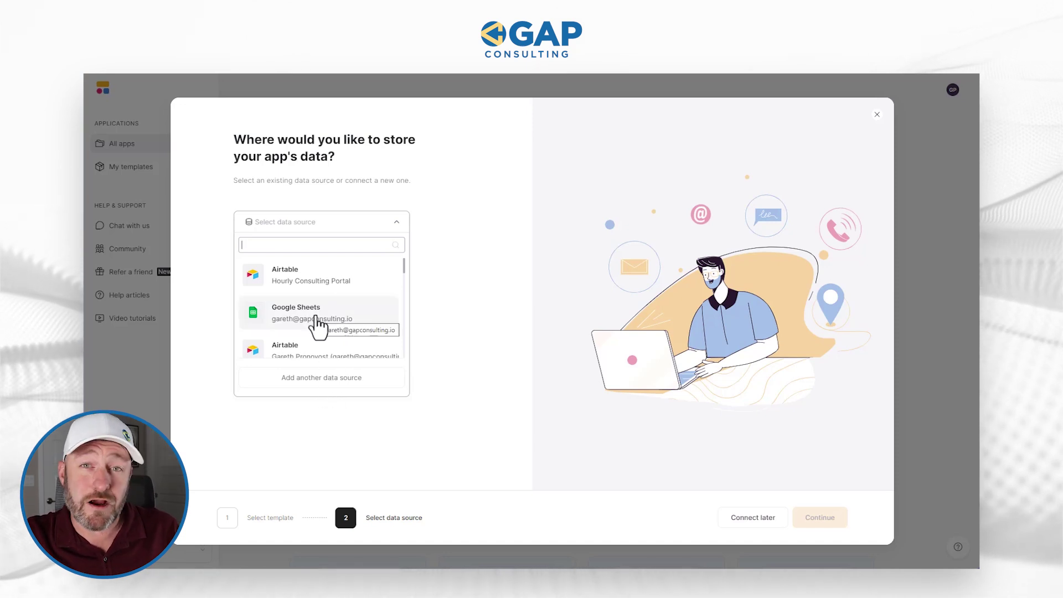
click(316, 326)
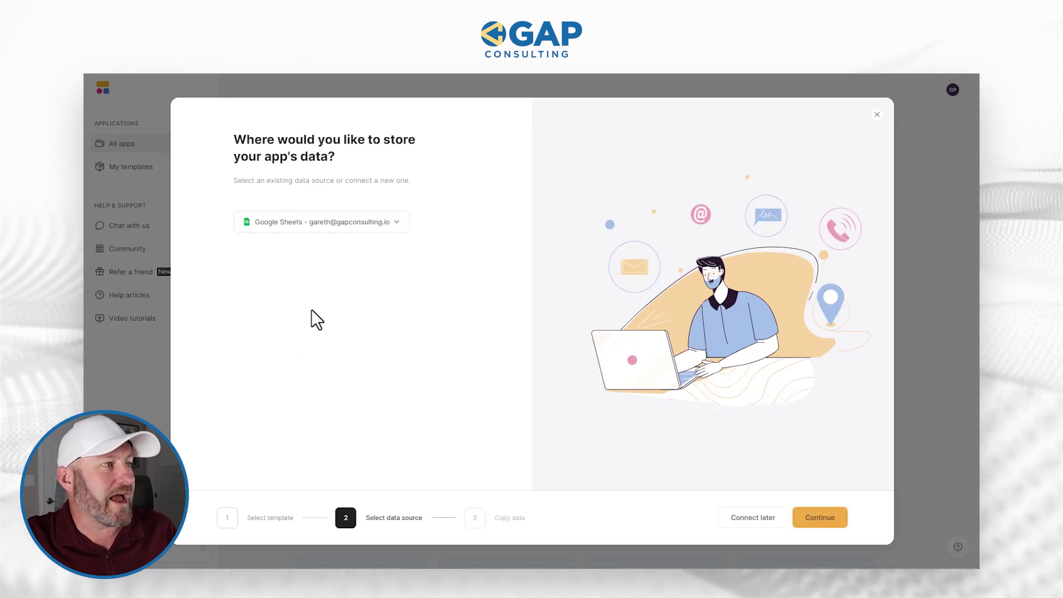
click(819, 518)
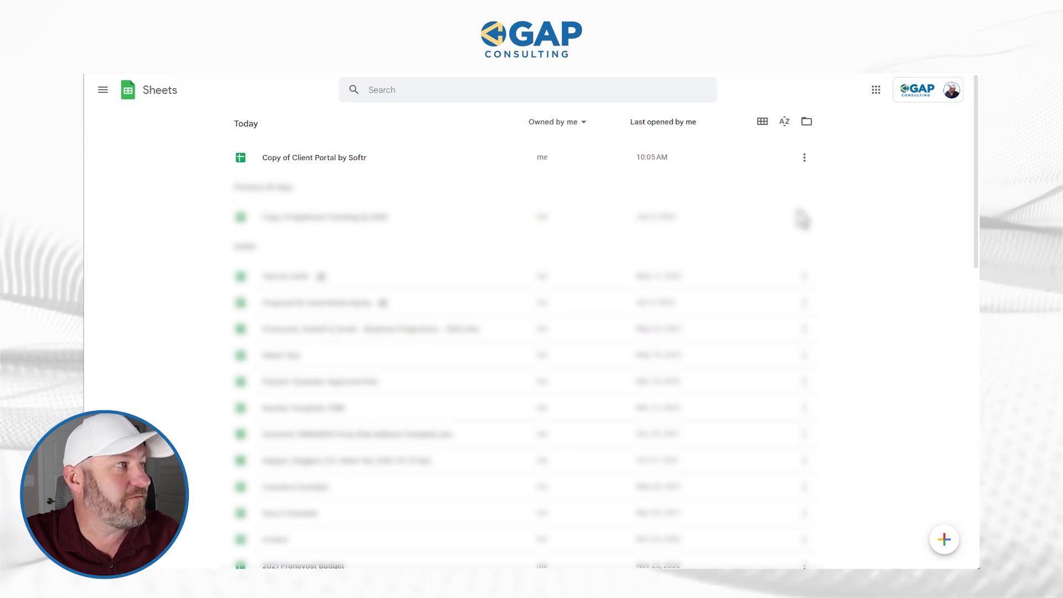
Open the Copy of Client Portal by Softr spreadsheet and review its Users, Clients, Projects and Invoices sheets
click(316, 160)
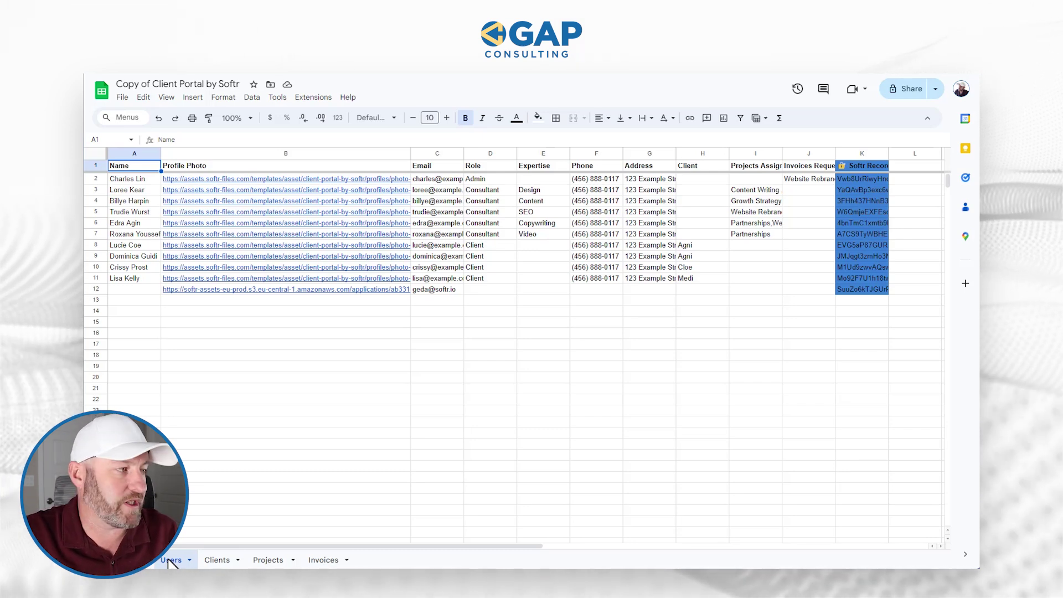
click(216, 560)
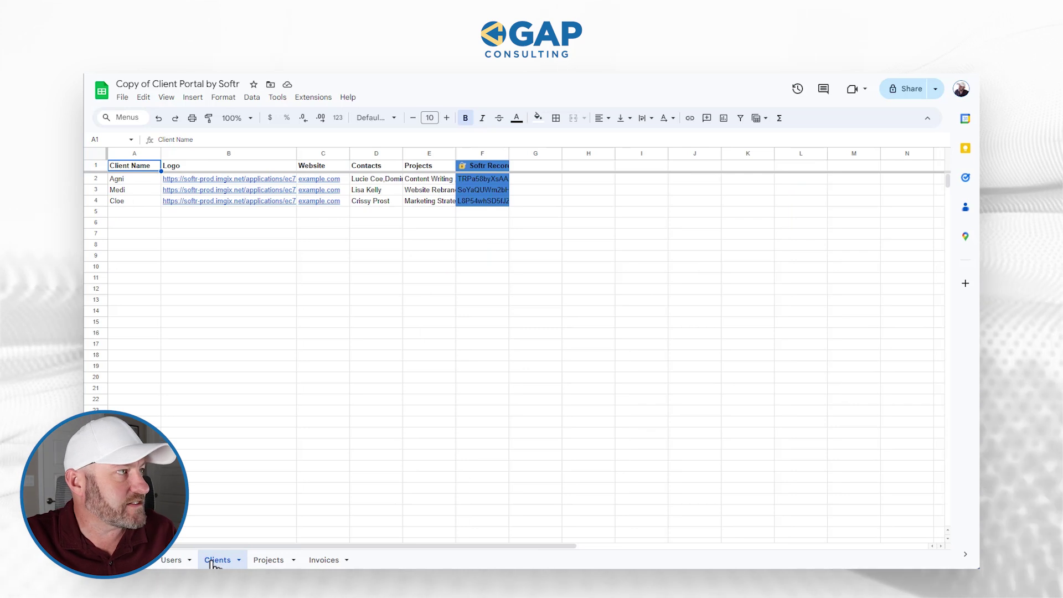
click(275, 560)
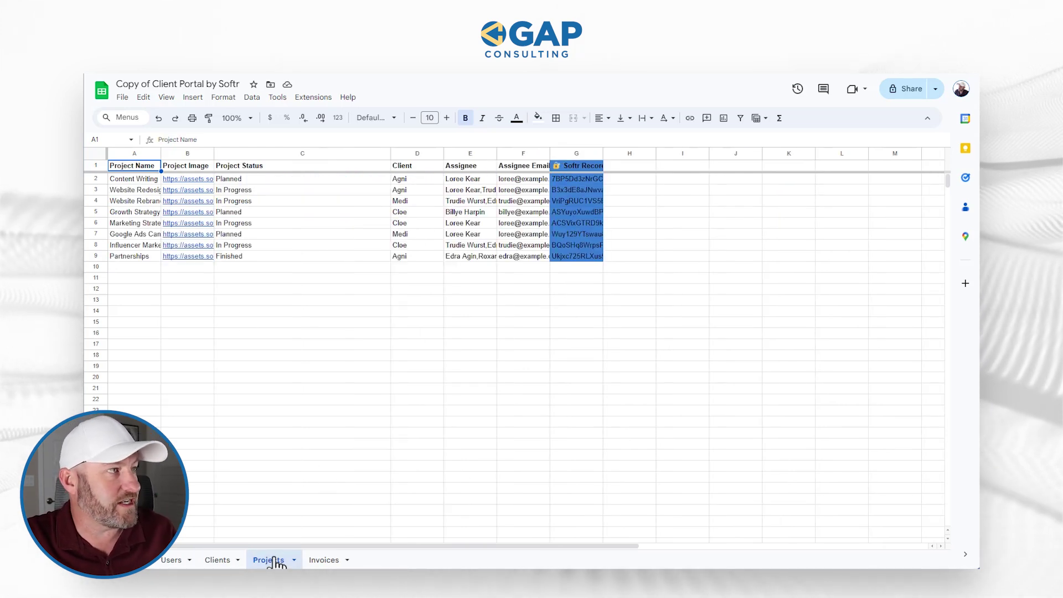
click(324, 560)
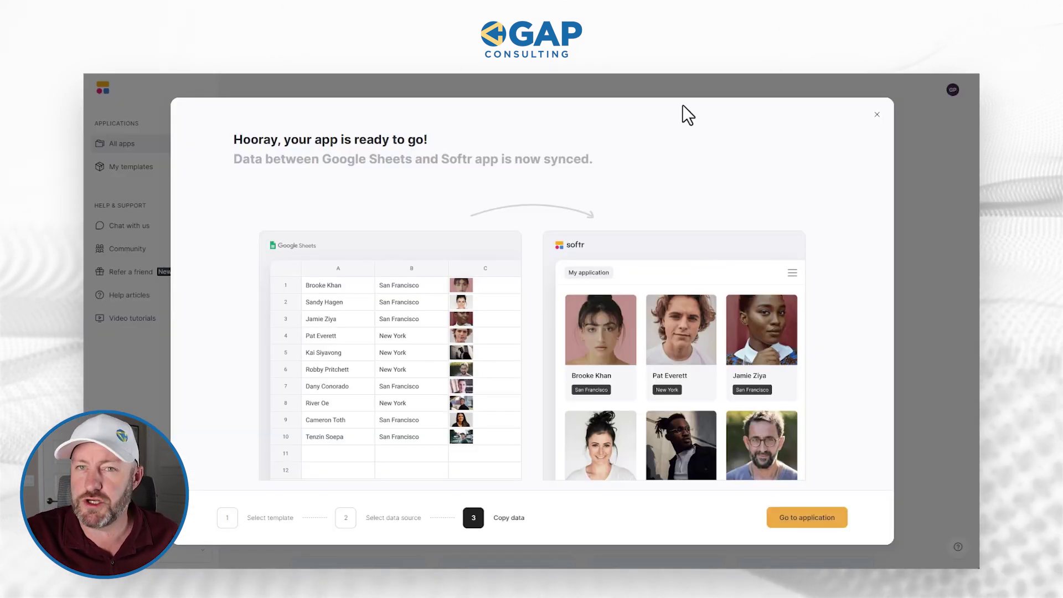
Go to the new application and check which users can see each of the four home page headers
click(799, 520)
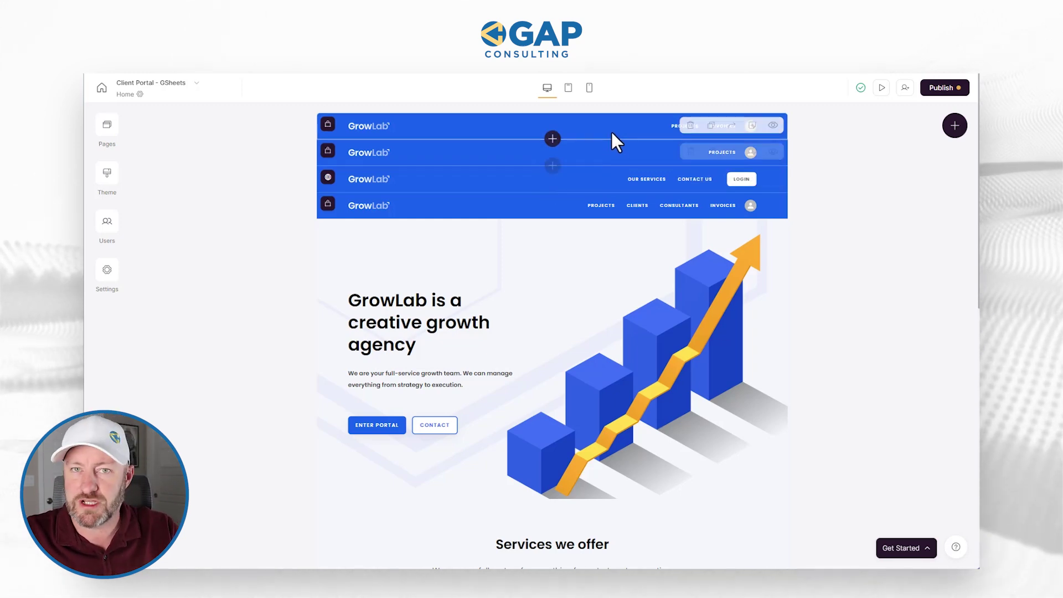
click(603, 204)
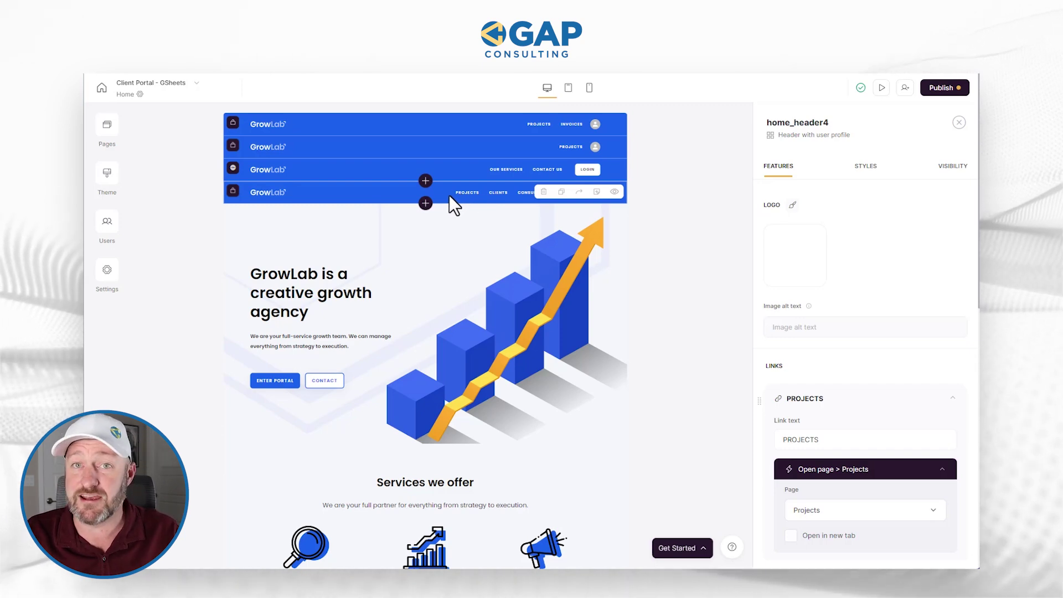
click(954, 168)
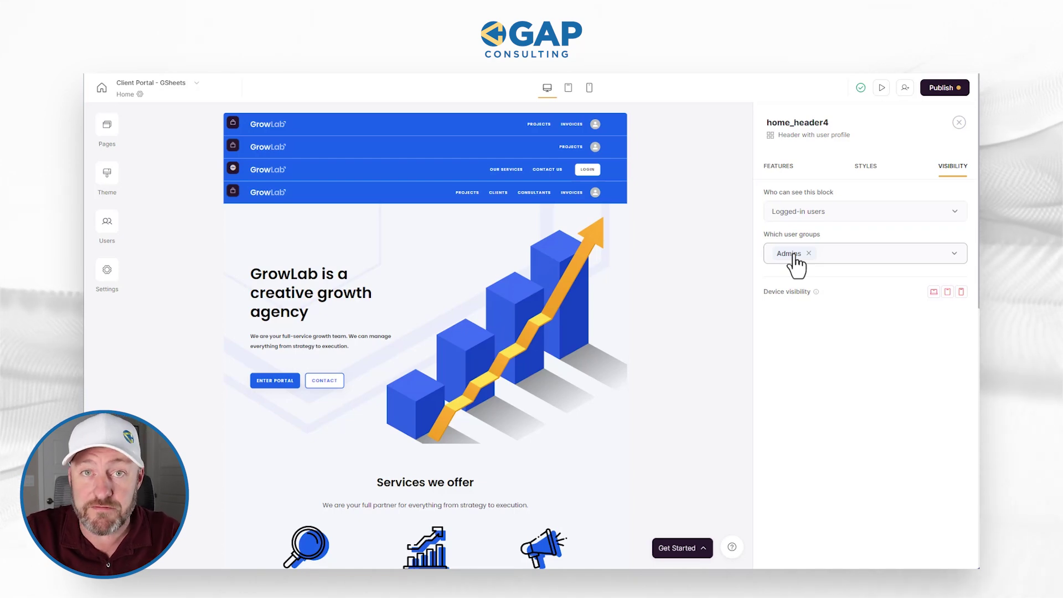
click(467, 168)
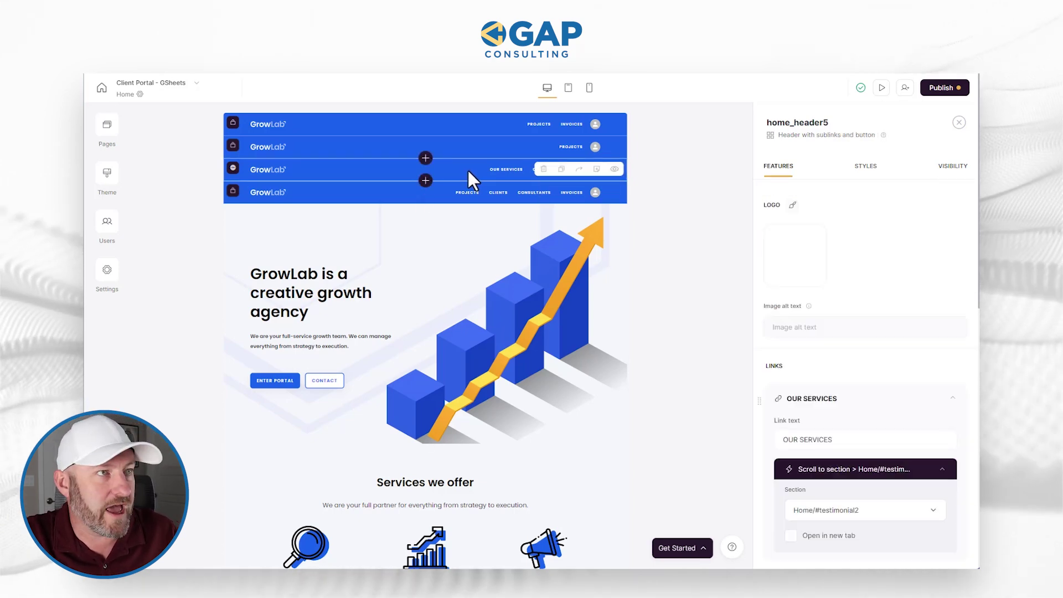
click(951, 167)
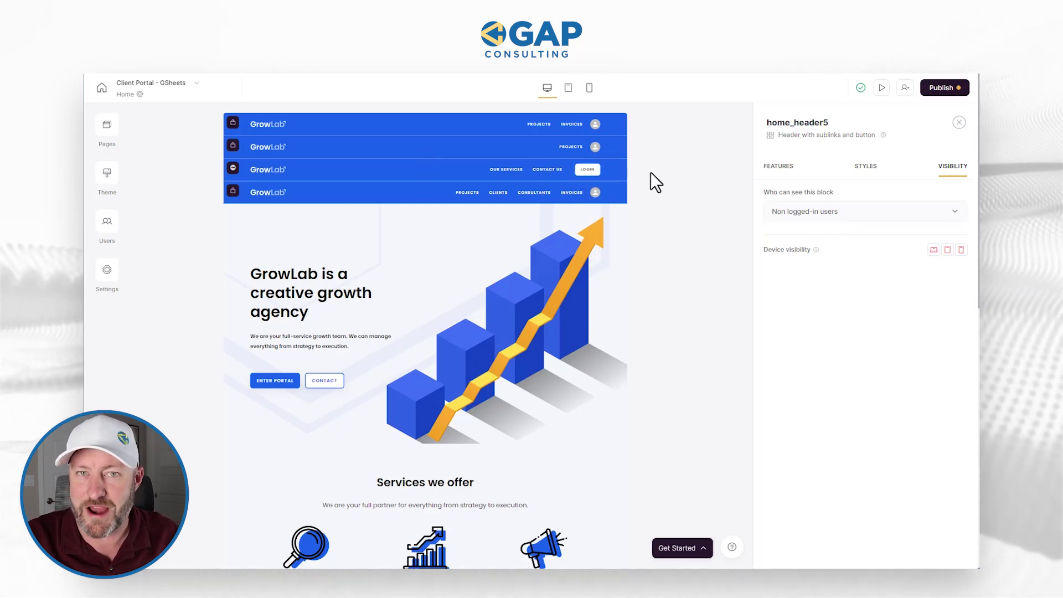
click(503, 145)
click(949, 168)
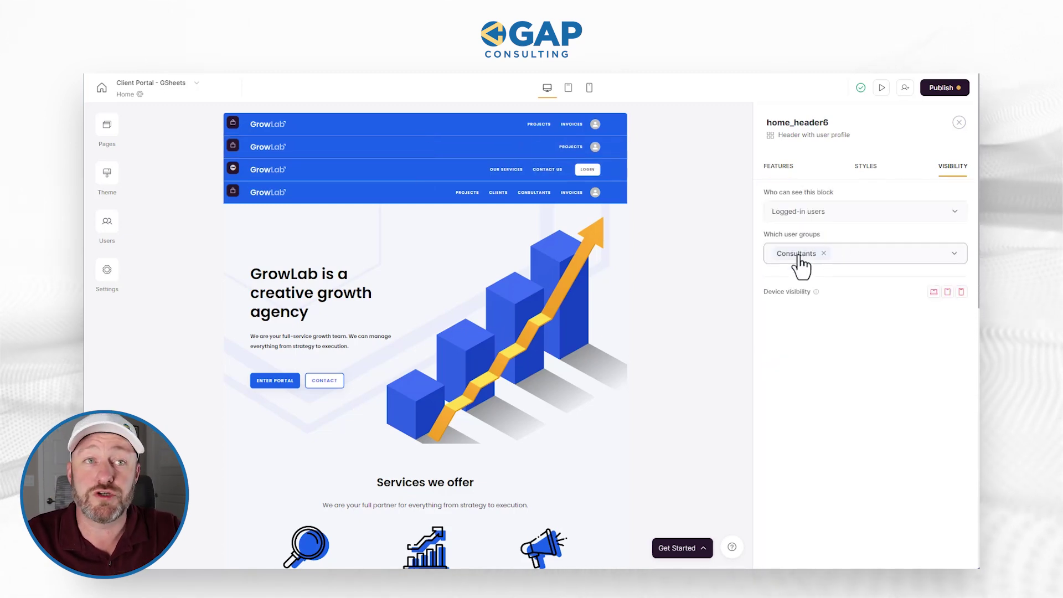
click(483, 124)
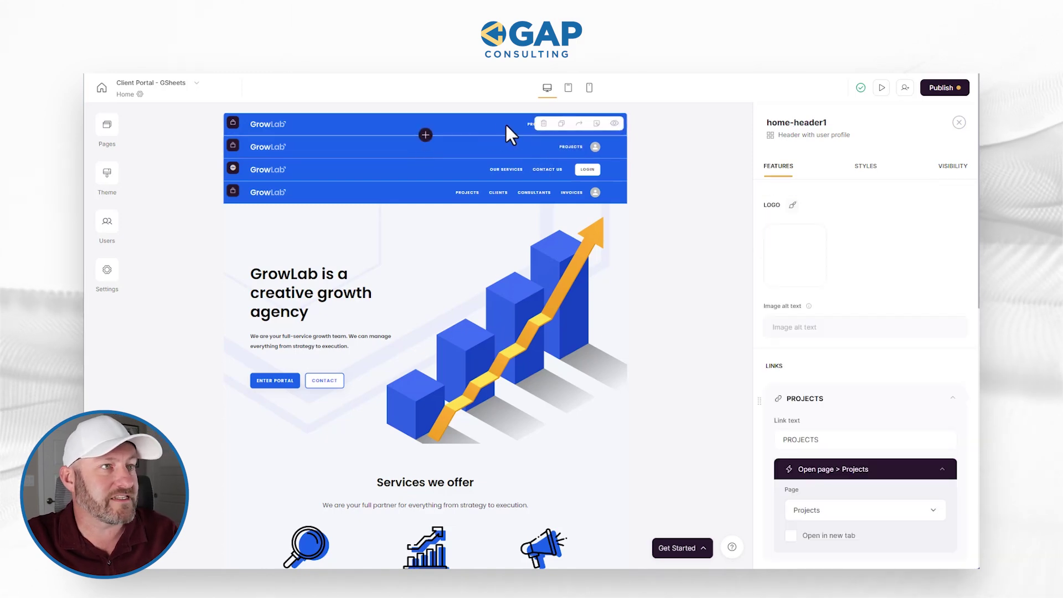
click(958, 176)
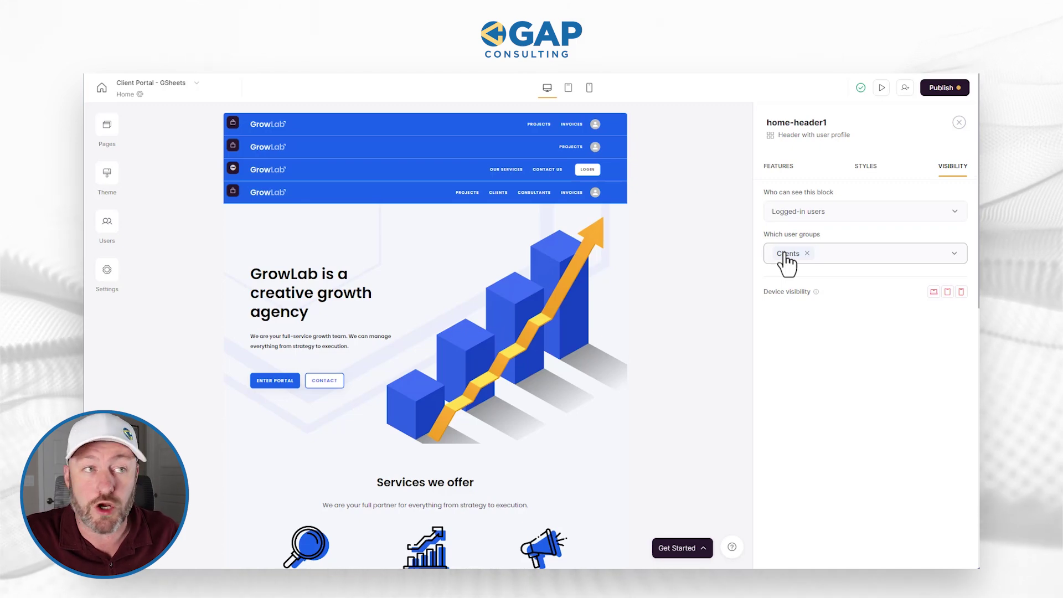
Show the application's user groups and inspect the conditions that add users to the Admins group
click(106, 222)
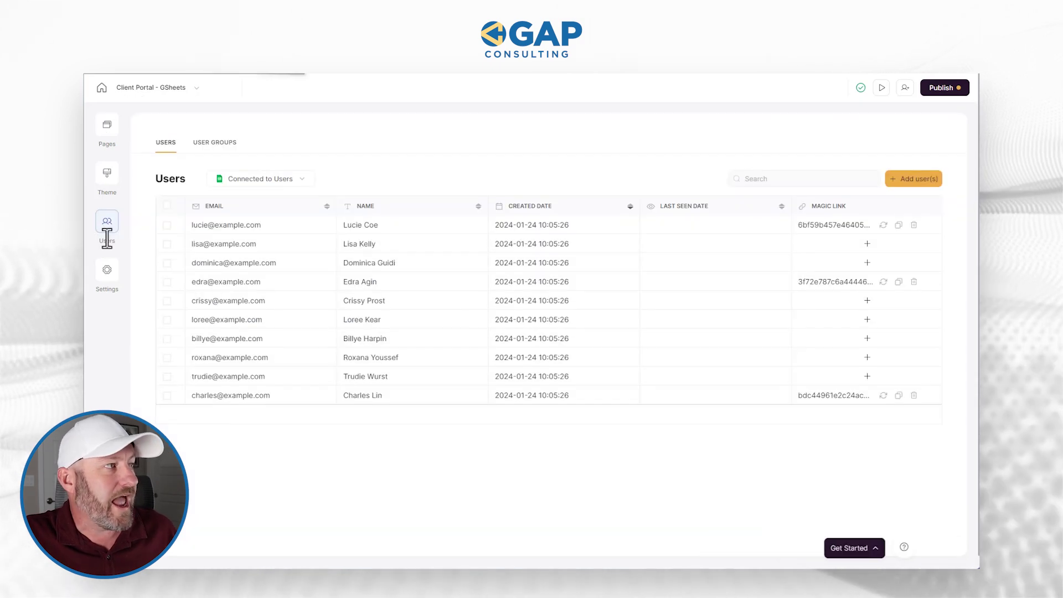
click(213, 145)
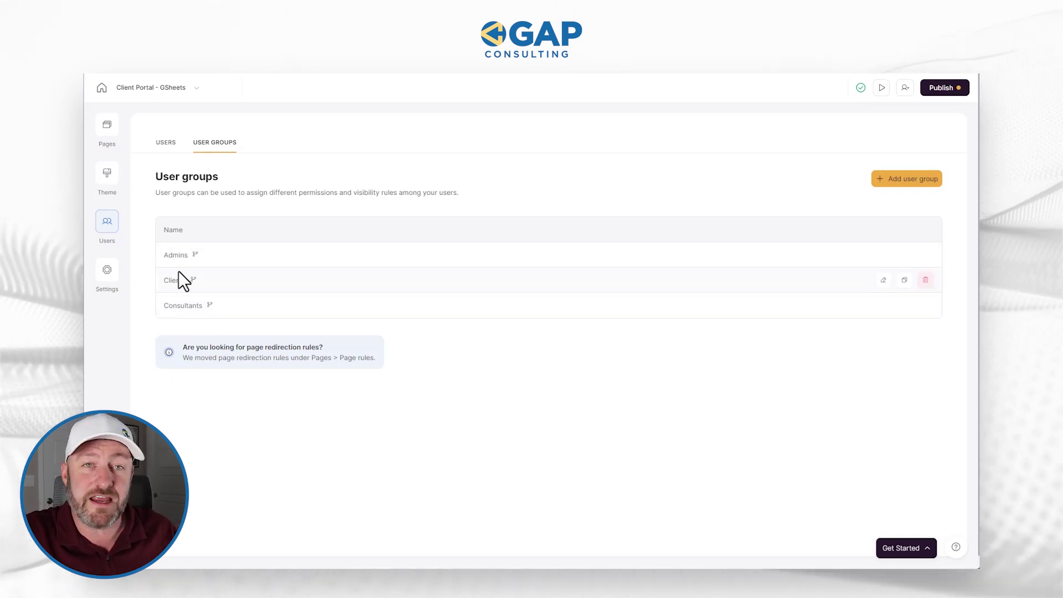
mouse_move(195, 256)
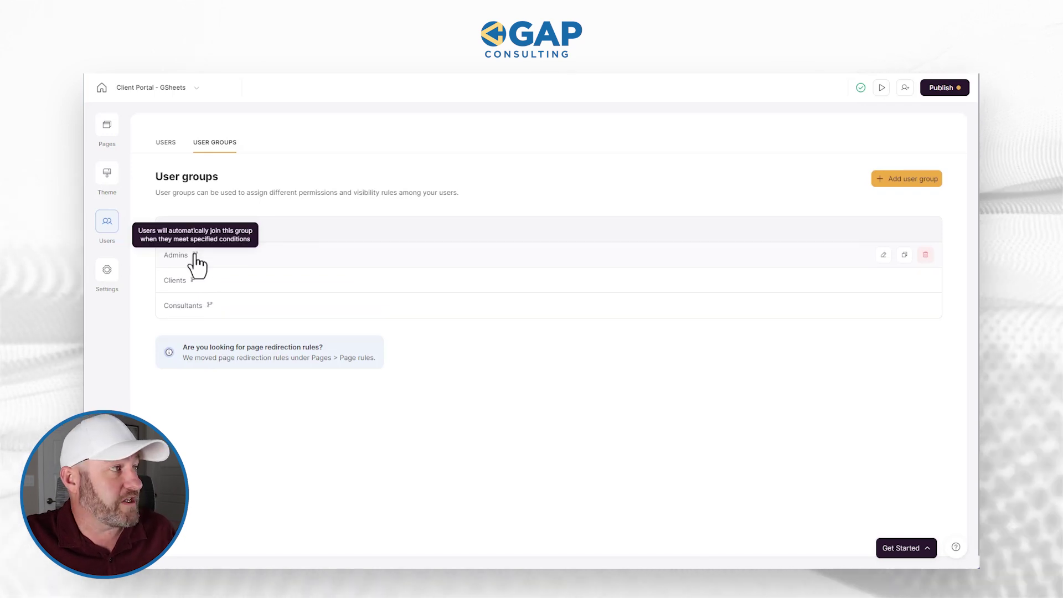
click(881, 255)
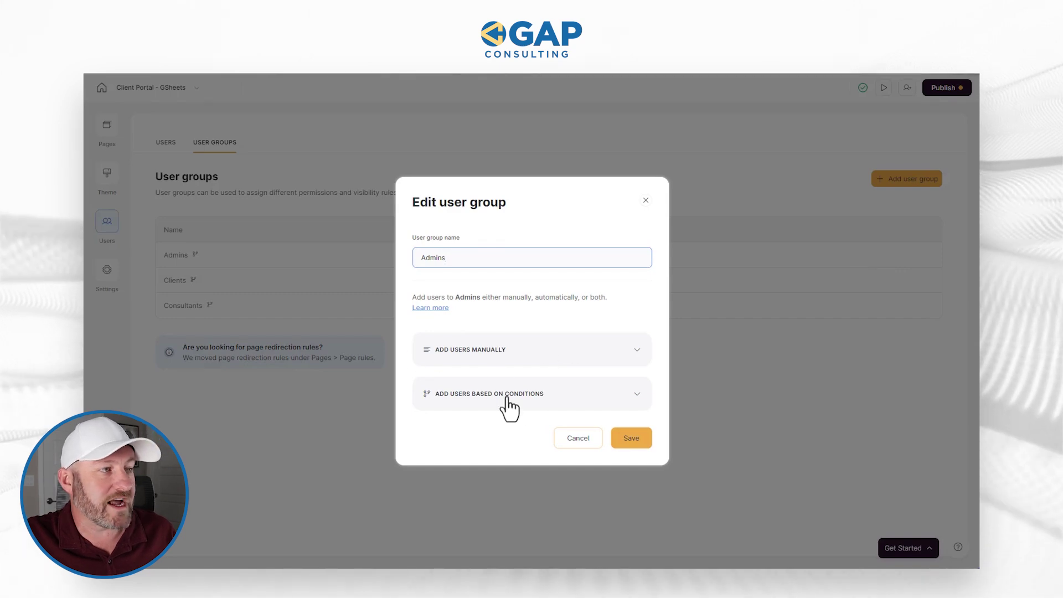
click(508, 394)
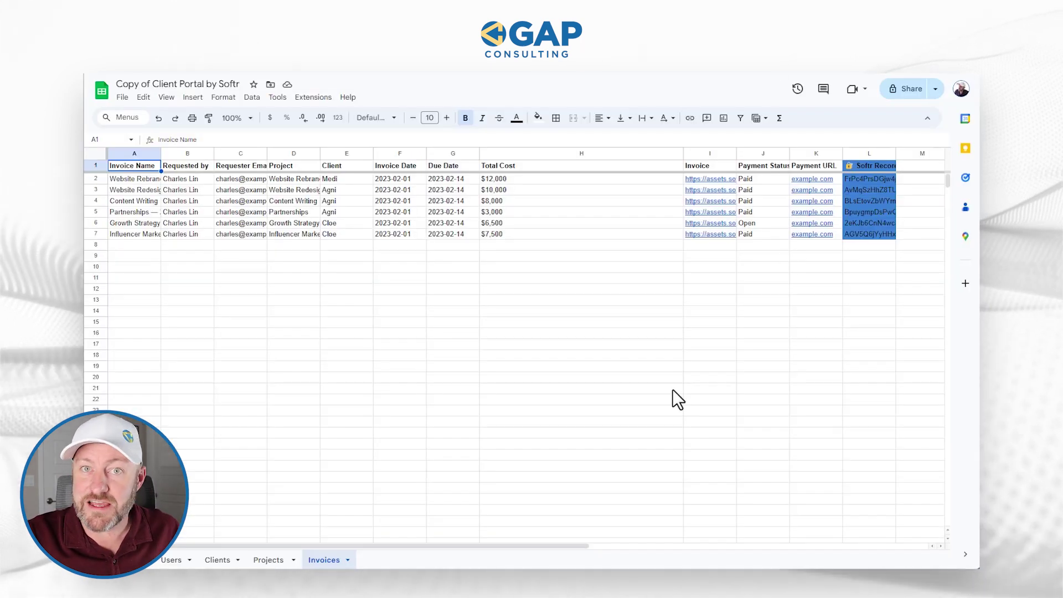
Examine the Role column in the spreadsheet's Users sheet, and close the Admins group editor without saving
click(177, 560)
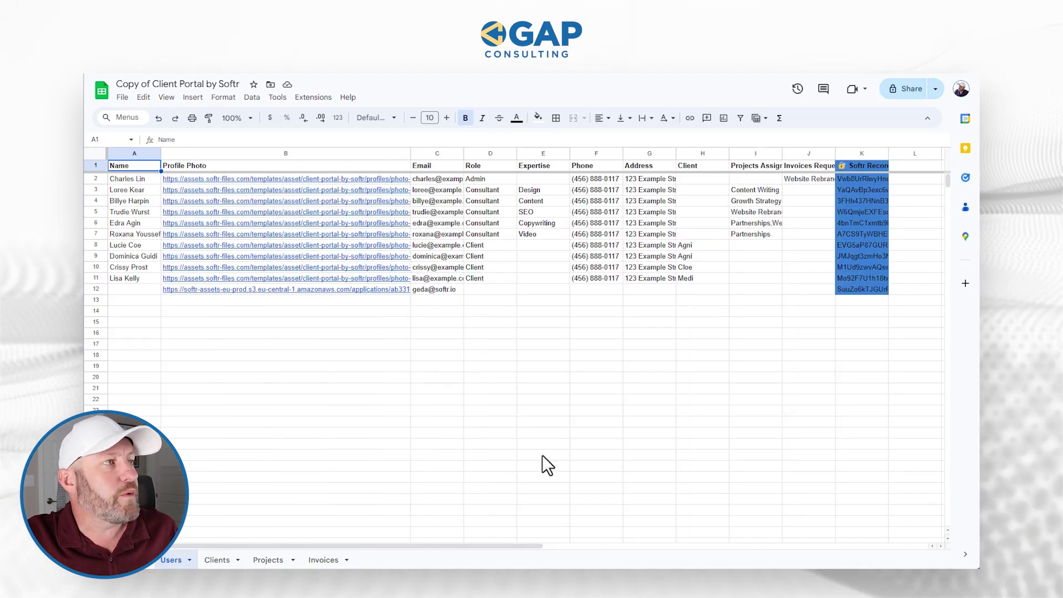
click(480, 155)
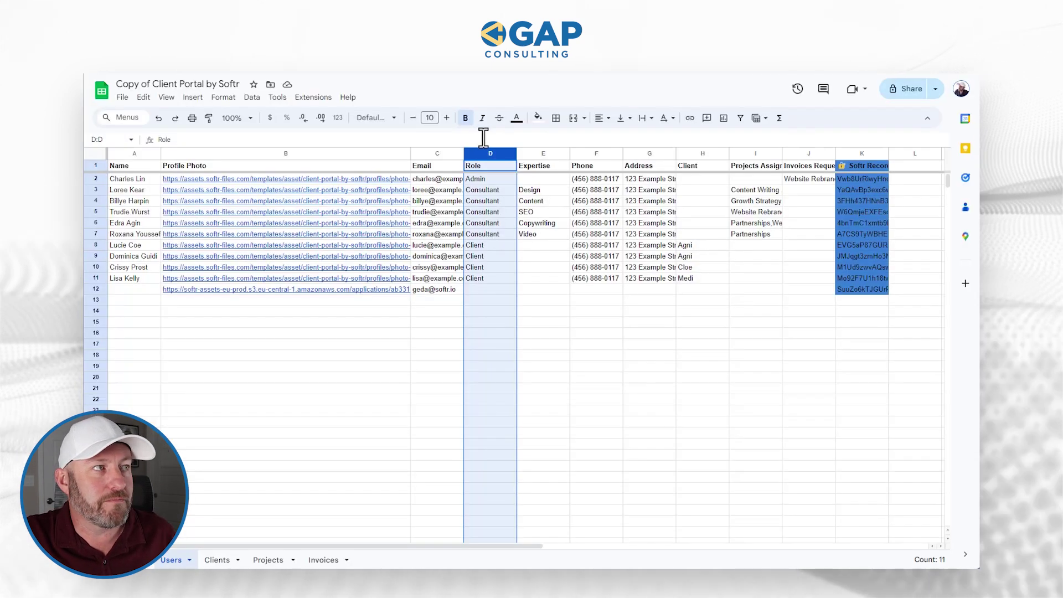
click(487, 153)
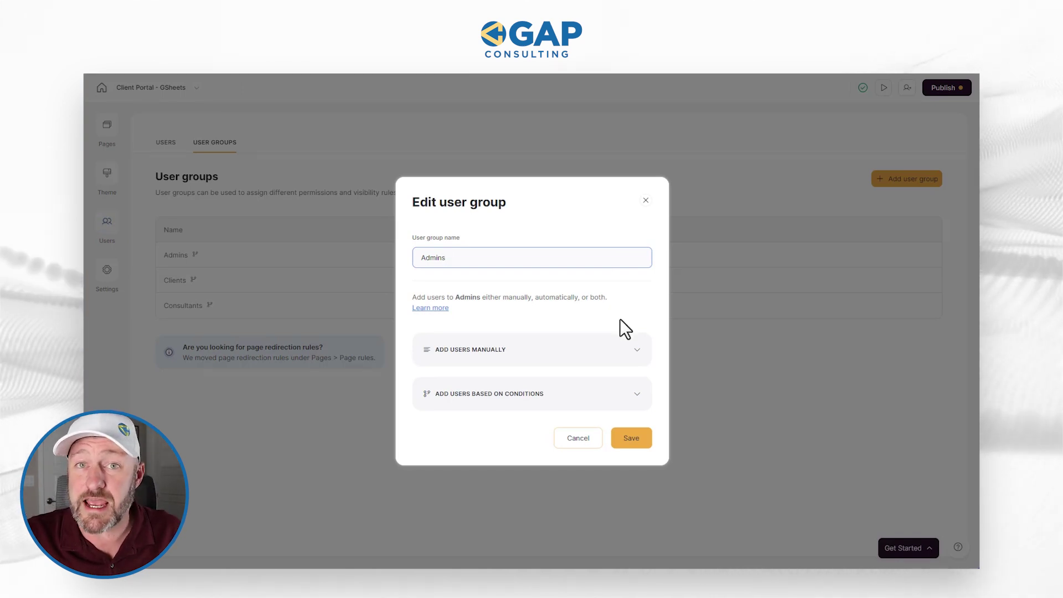
click(646, 201)
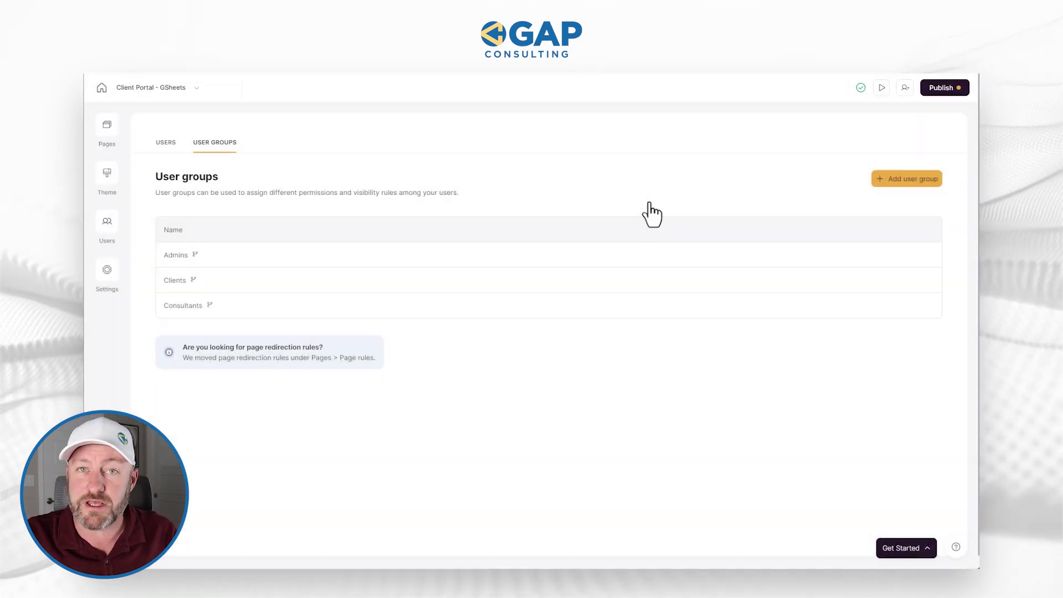
Open the Projects page and check which user groups can see the My Projects list
click(113, 129)
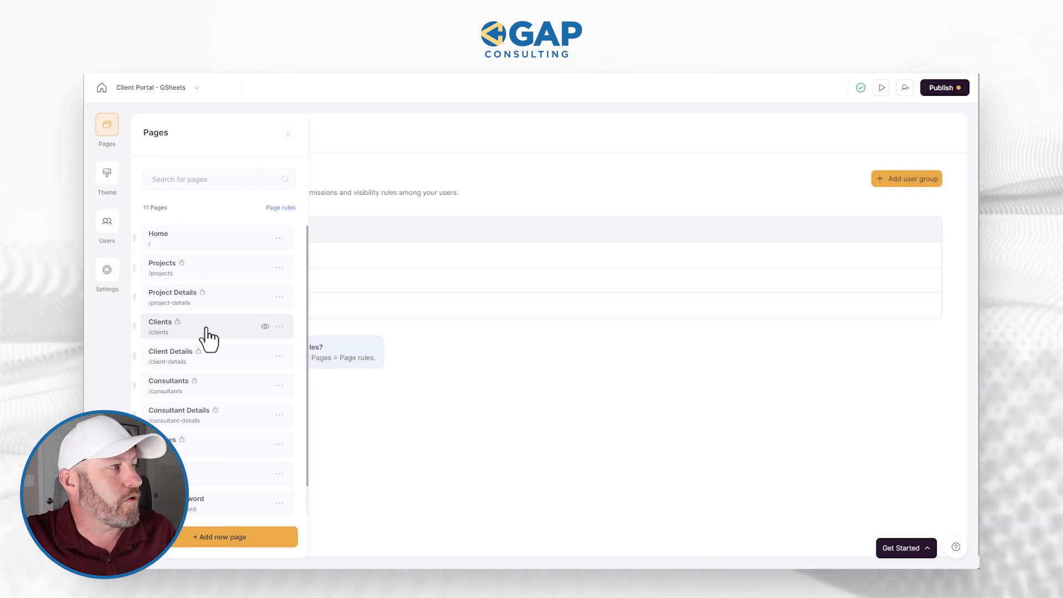
key(Escape)
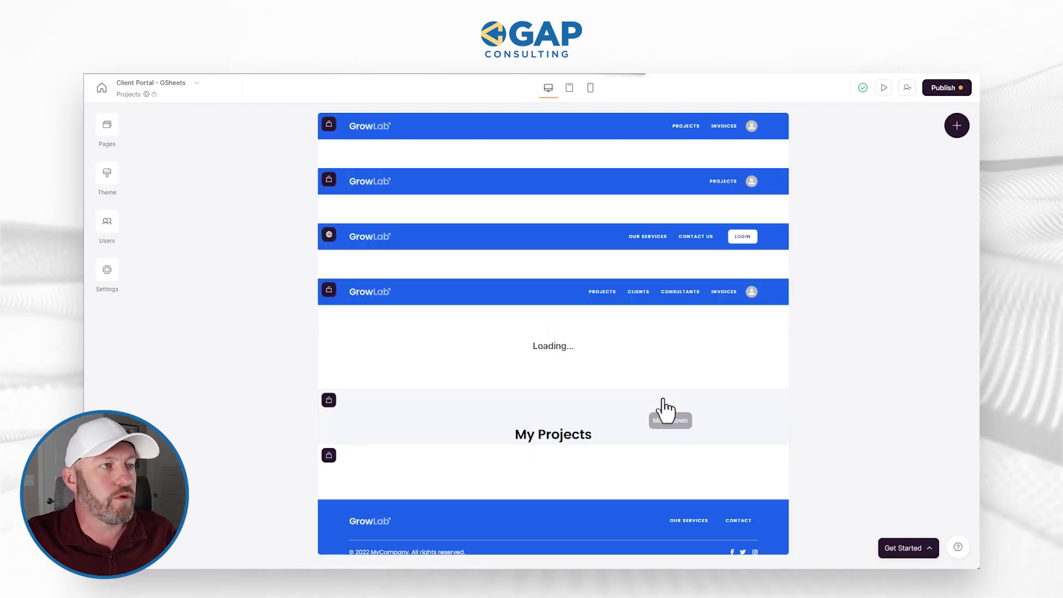
scroll(835, 332, down, 3)
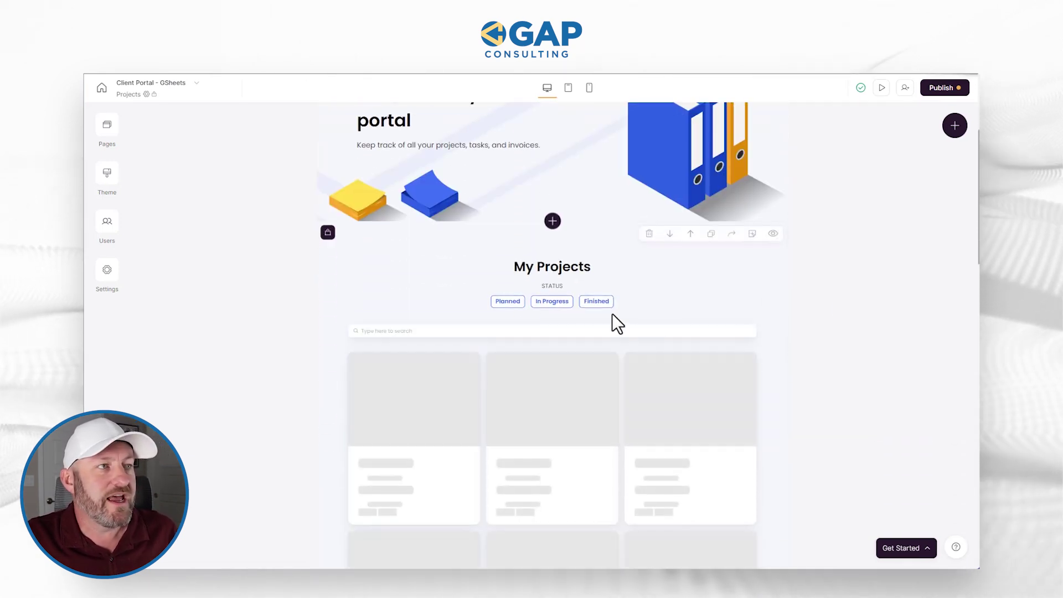
click(644, 294)
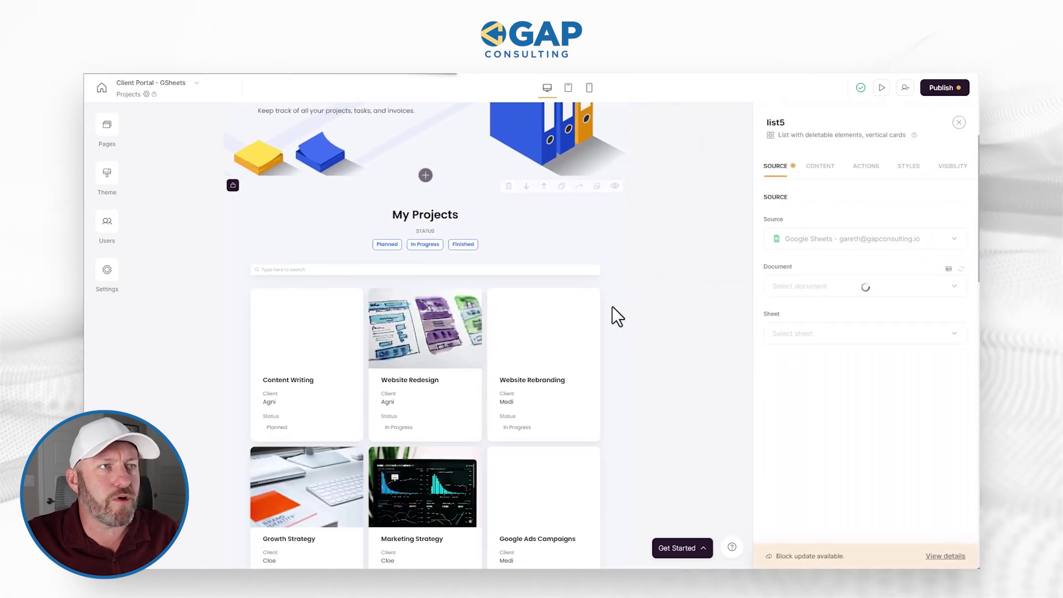
click(953, 166)
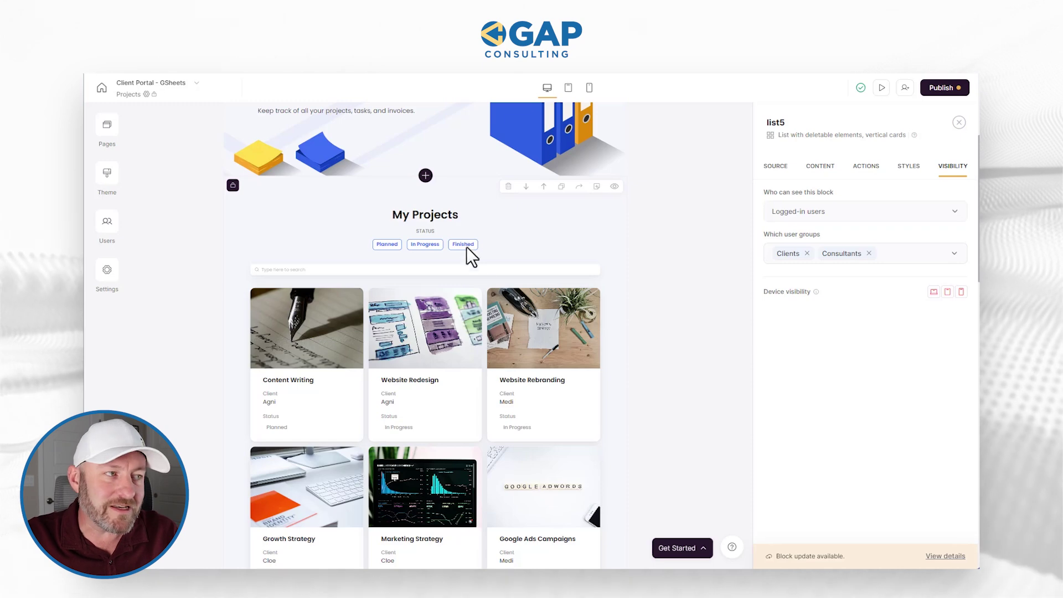
Check which user groups can see the All Projects list further down the Projects page
scroll(464, 240, down, 10)
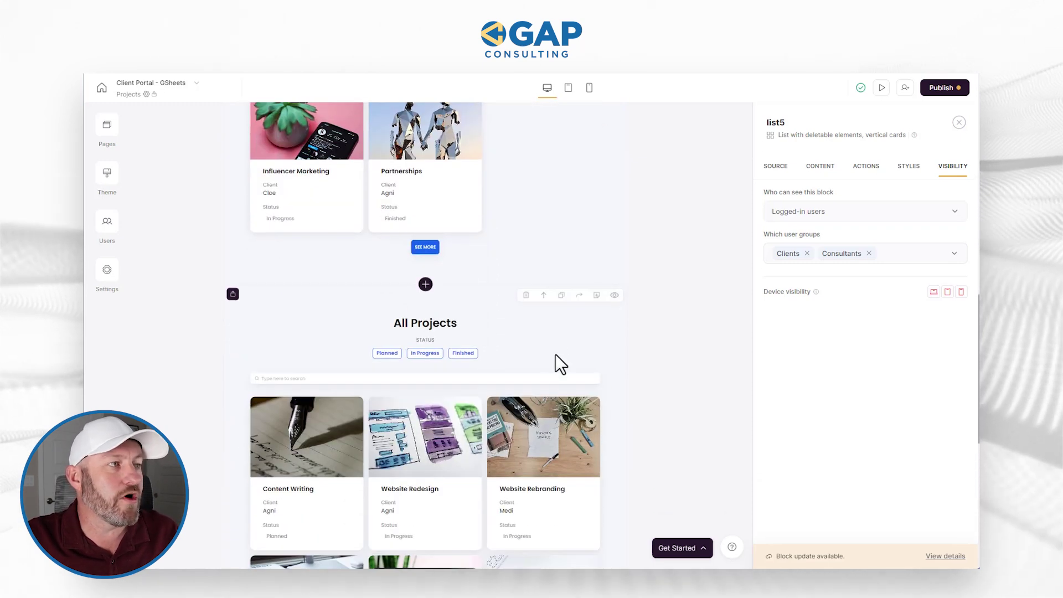
click(533, 347)
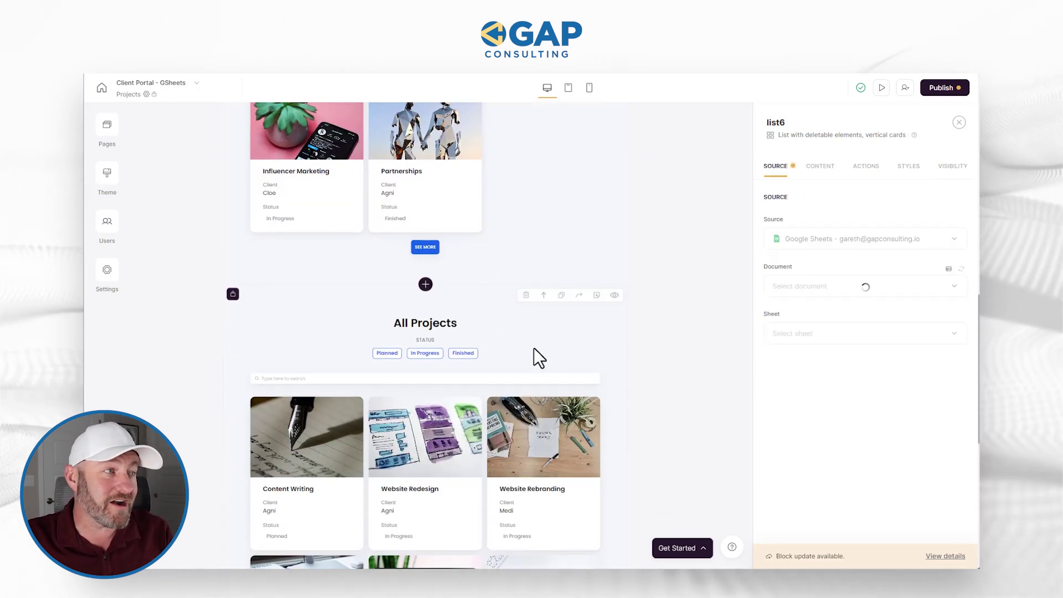
scroll(516, 344, down, 1)
scroll(516, 344, down, 3)
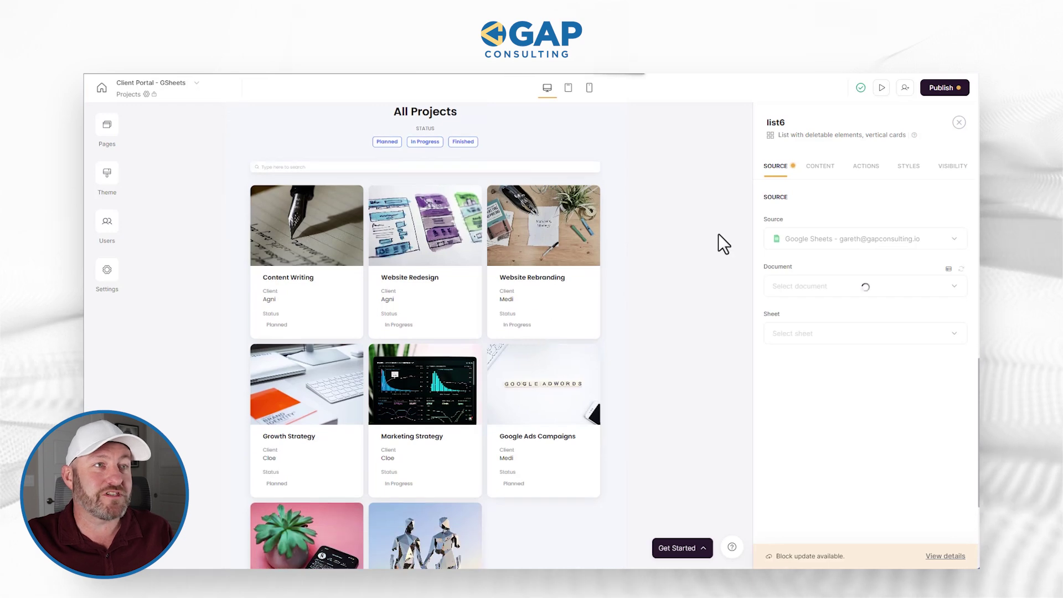
click(947, 169)
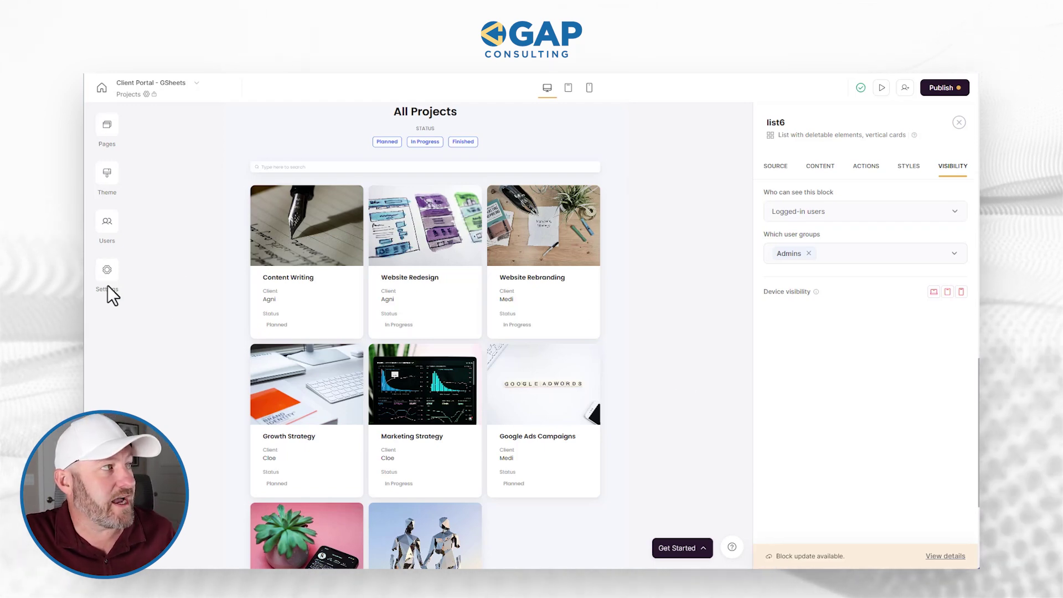
Look through the application's full list of pages, from Home down to the password pages, and close the list
click(106, 125)
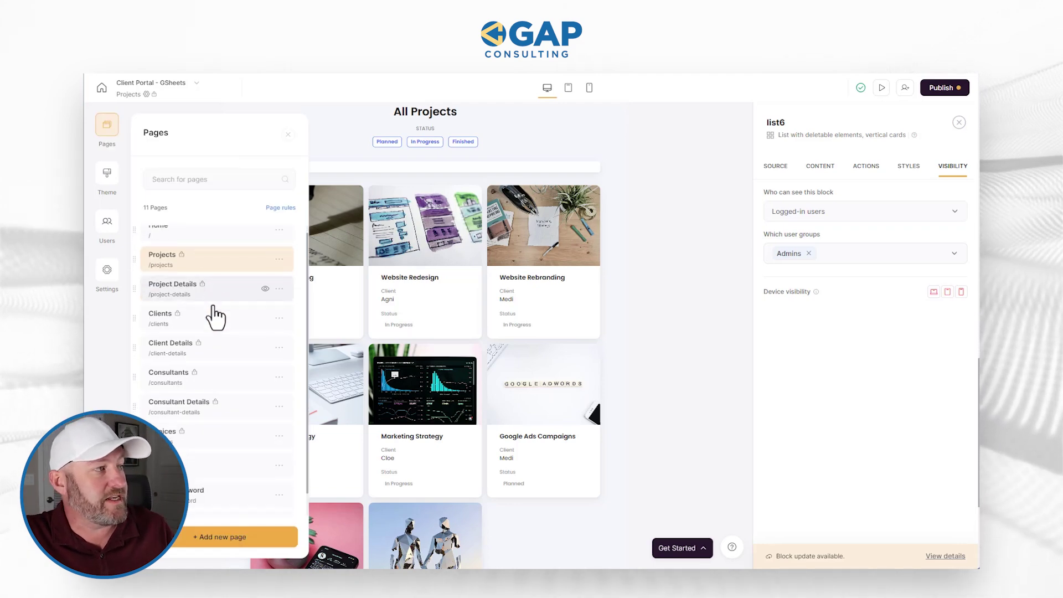
scroll(213, 332, down, 1)
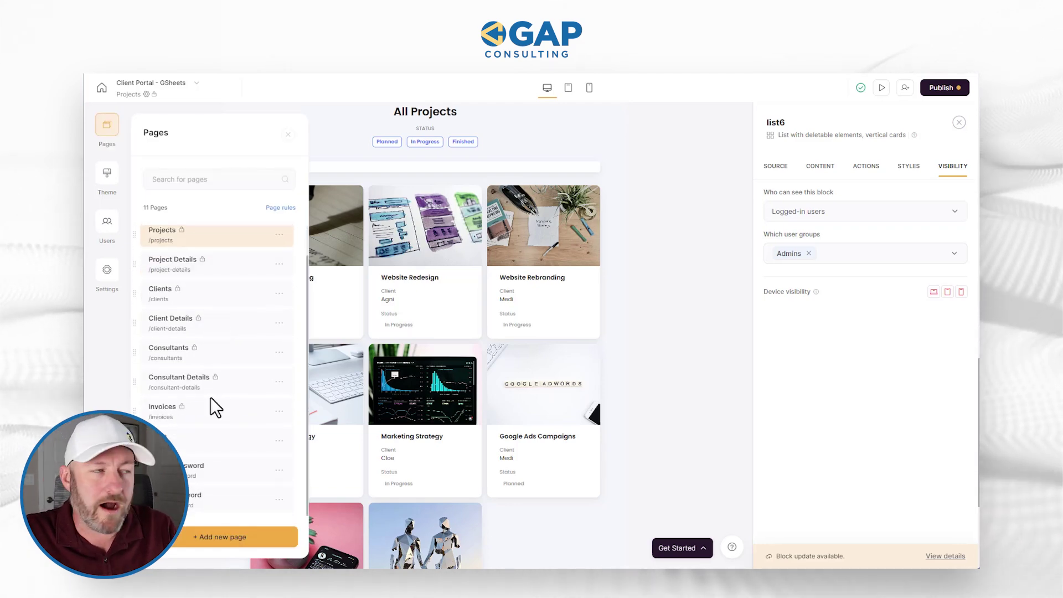
scroll(210, 397, up, 1)
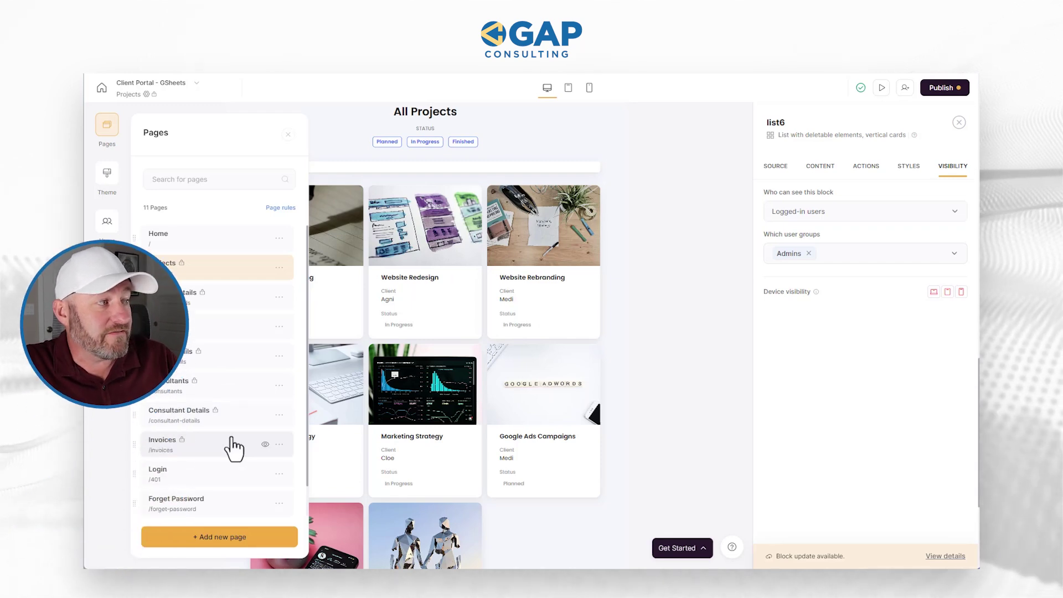
scroll(230, 488, down, 1)
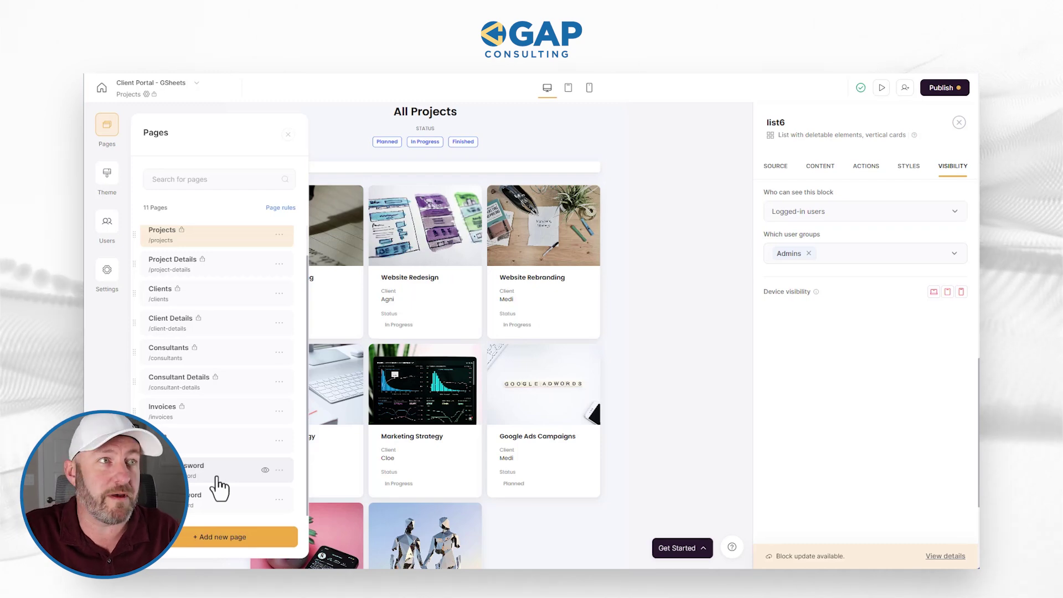
click(699, 279)
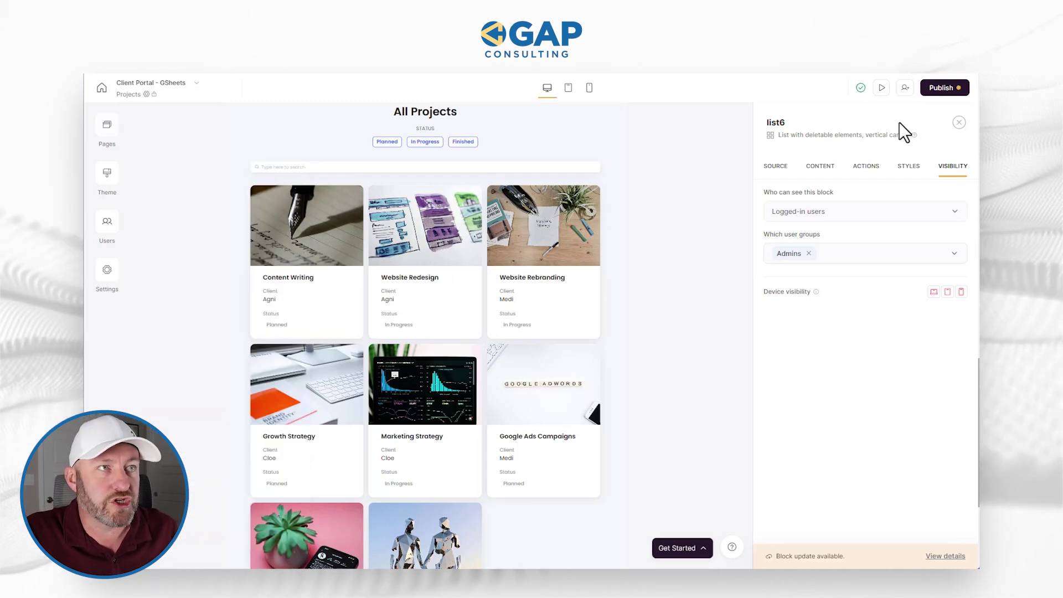
Publish the client portal's pending changes to its Softr subdomain
click(942, 90)
click(897, 256)
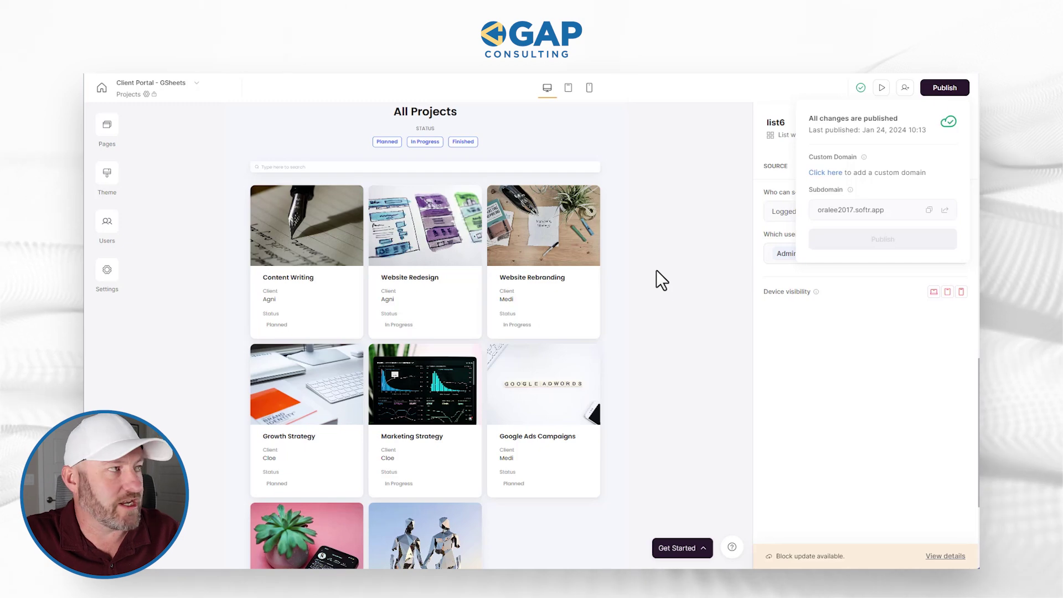
Copy the magic link of the last user in the Users table and open it in a new browser tab
click(107, 227)
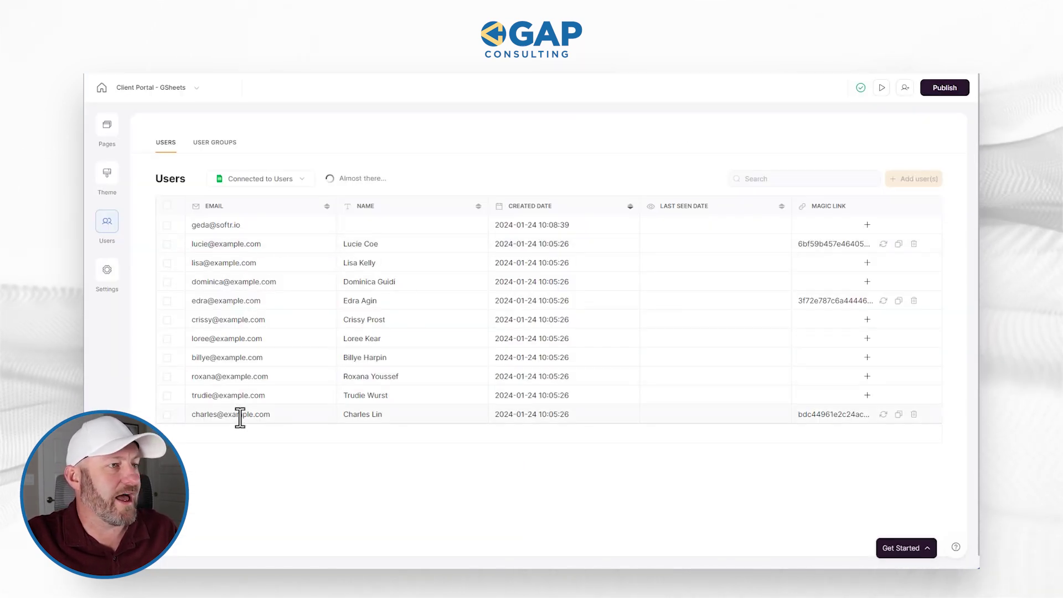
click(898, 416)
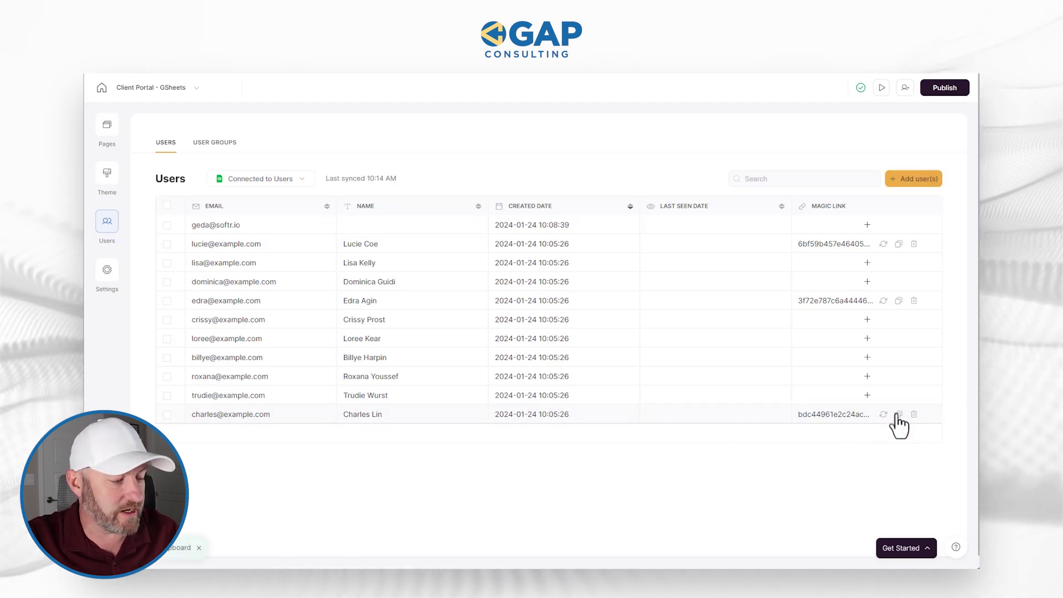
key(ctrl+t)
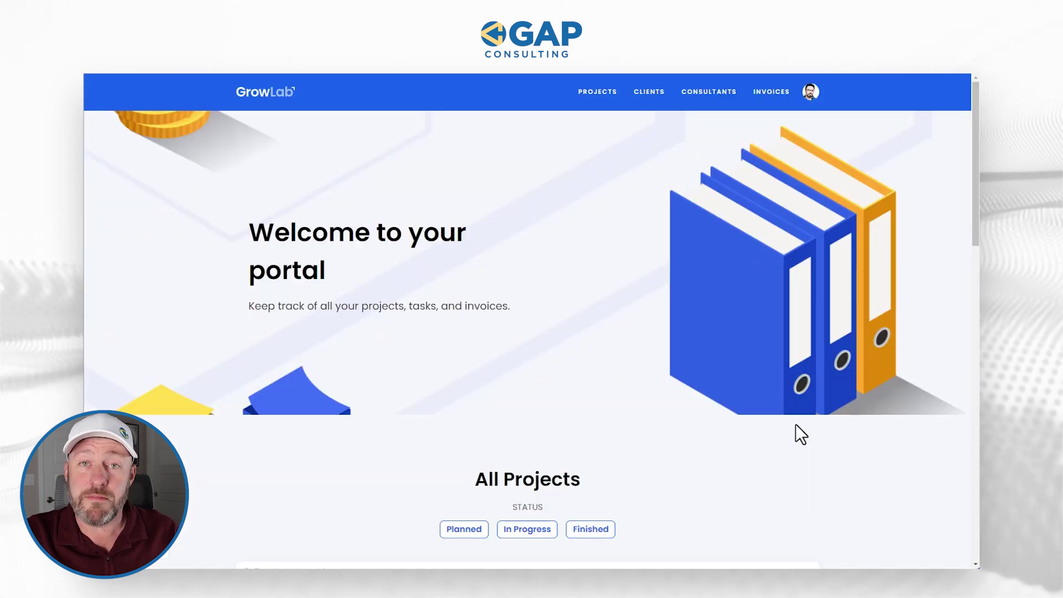
Check the signed-in user's account menu and review the All Projects list in the published portal
click(810, 95)
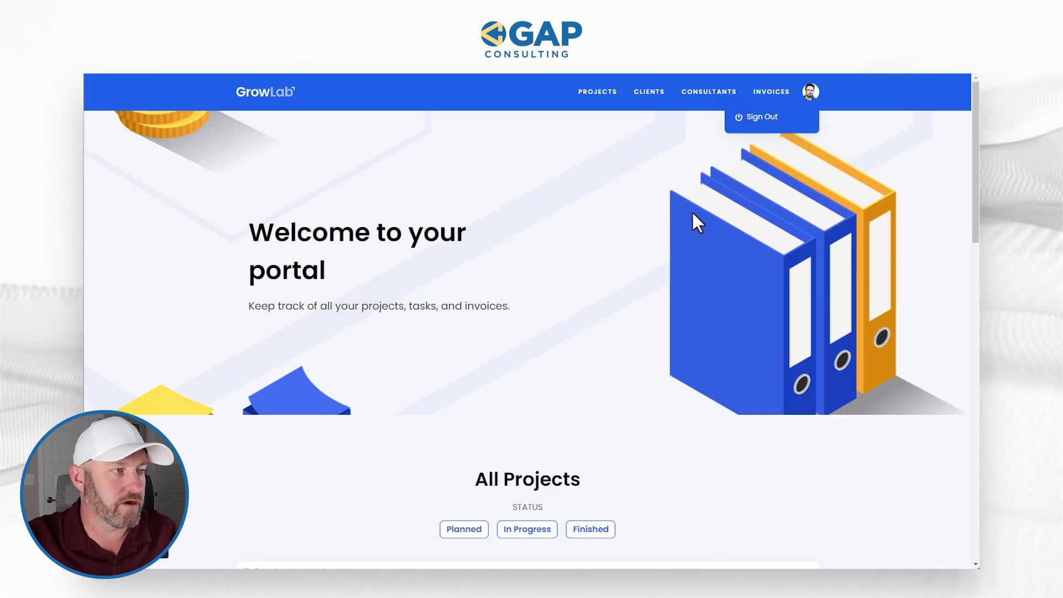
scroll(554, 327, down, 8)
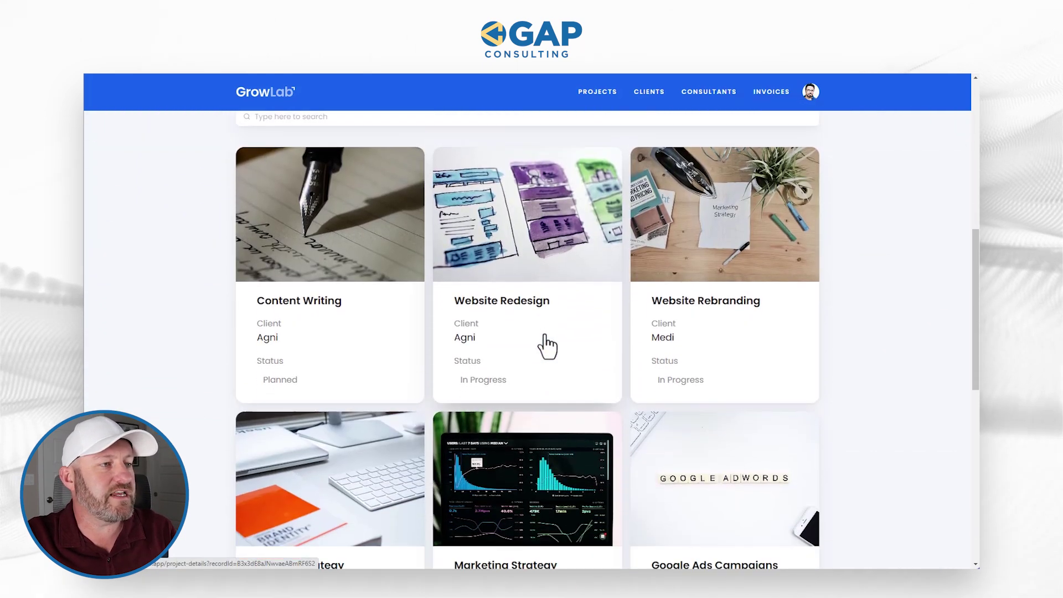
scroll(547, 346, down, 3)
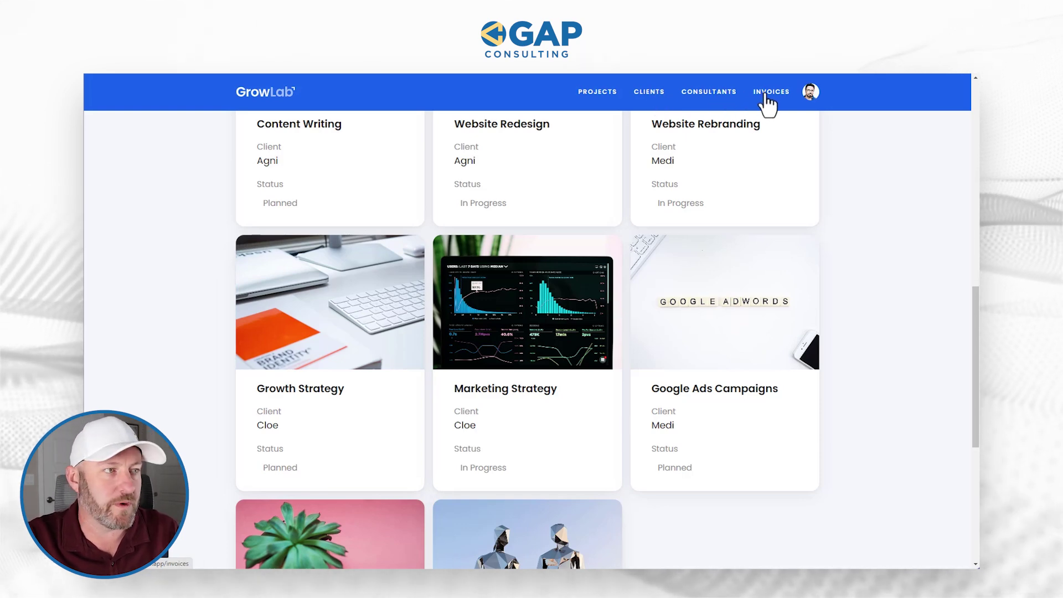
Open the Google Ads Campaigns project, review its Team section and open the consultant's details
click(734, 356)
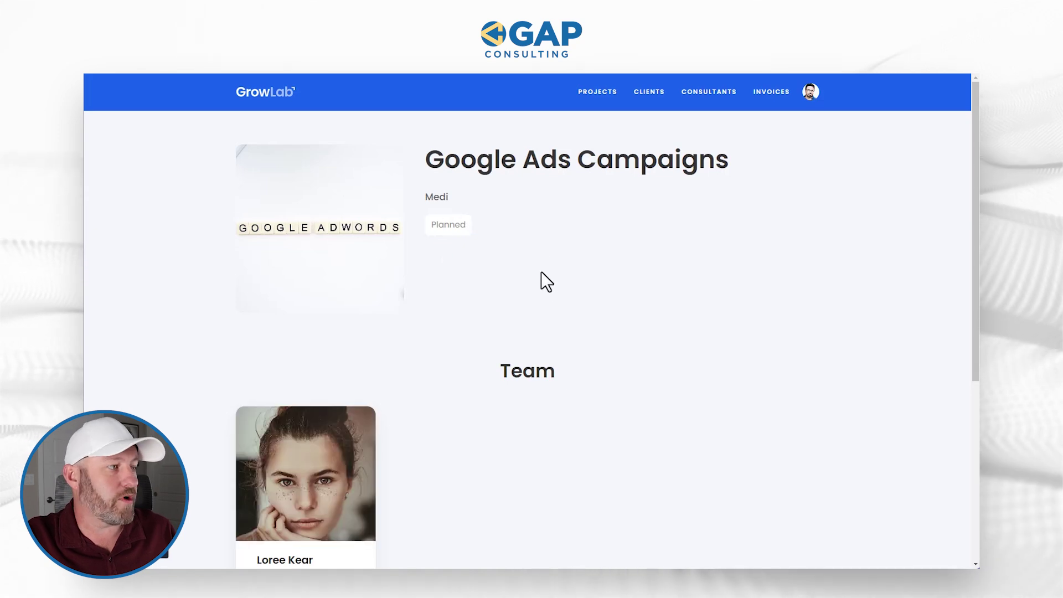
scroll(542, 269, down, 3)
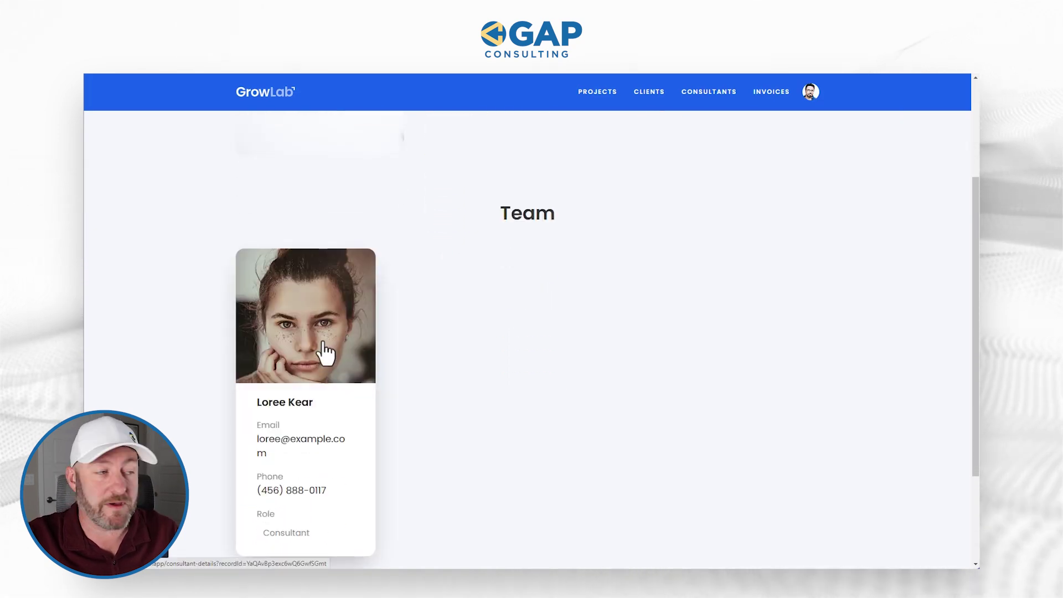
scroll(435, 367, down, 3)
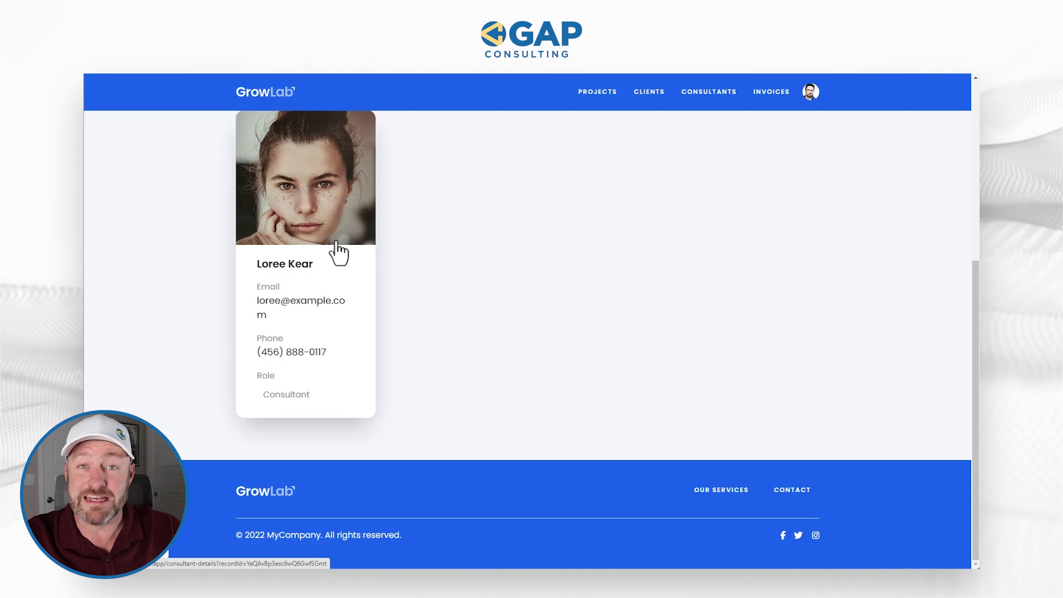
click(338, 253)
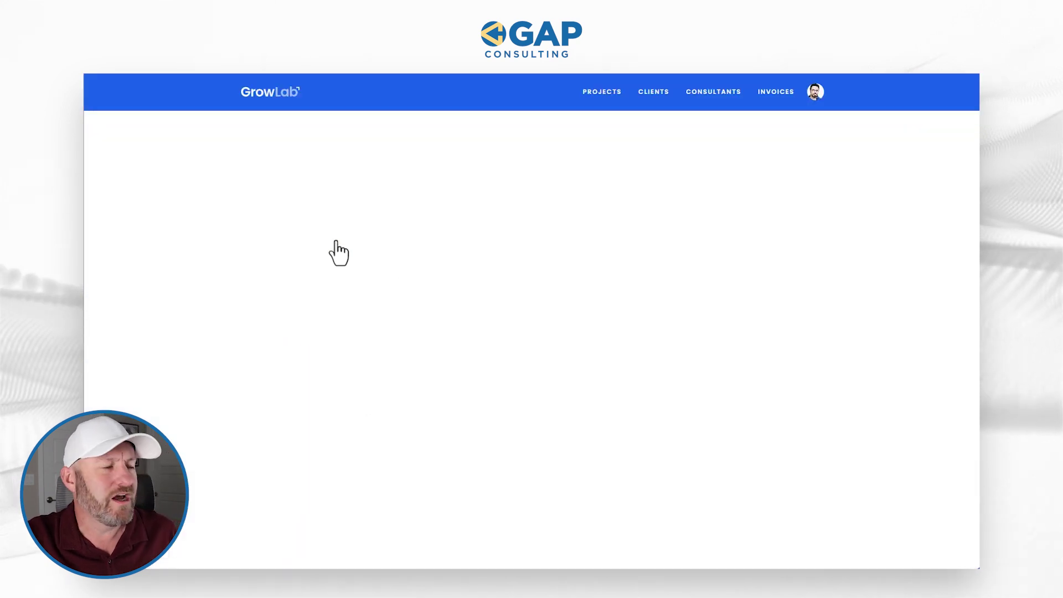